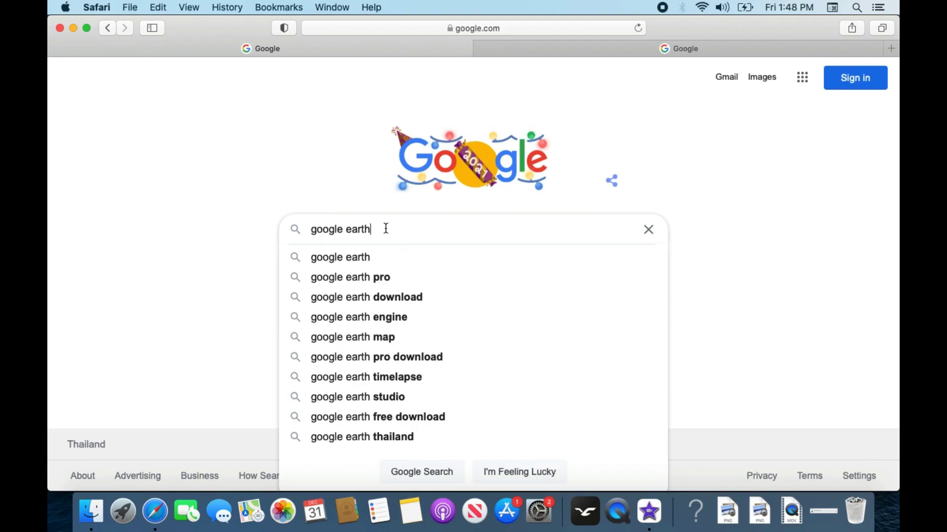
# Search Google for 'google earth' and open the Google Earth web app.
pyautogui.press('Return')
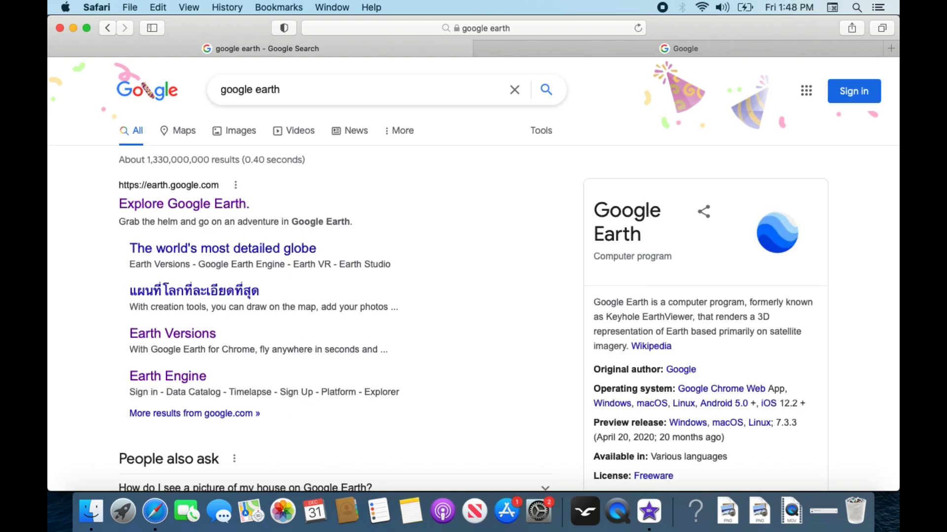
pyautogui.click(184, 211)
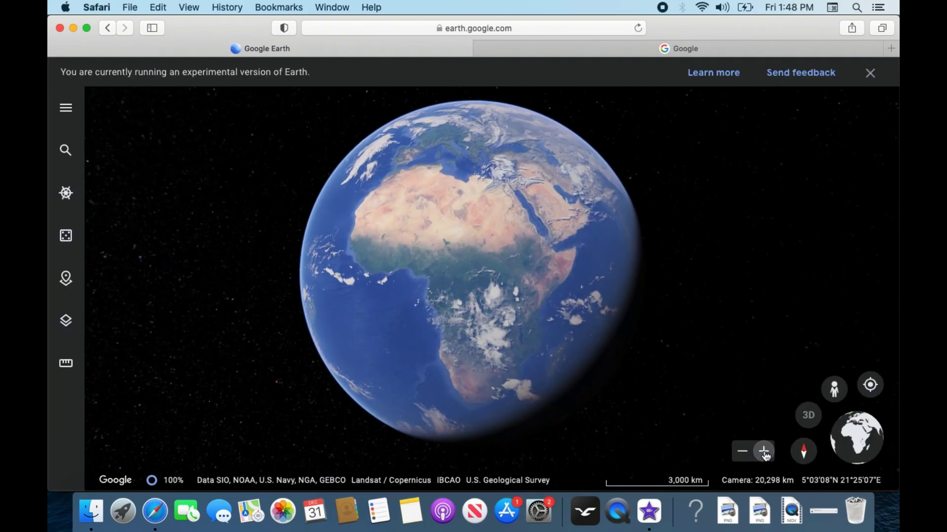
# Zoom in and pan the globe to frame West Africa and the Sahara.
pyautogui.click(764, 452)
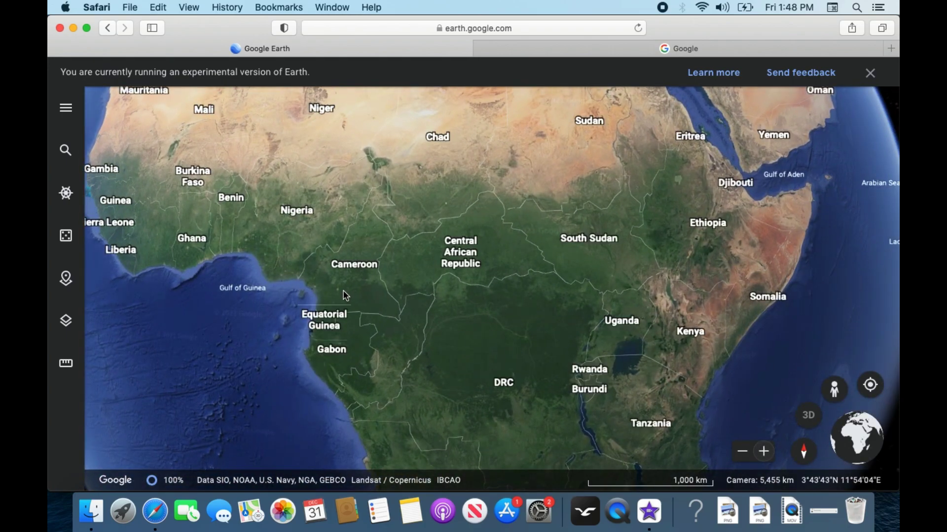
pyautogui.moveTo(343, 295); pyautogui.dragTo(474, 375)
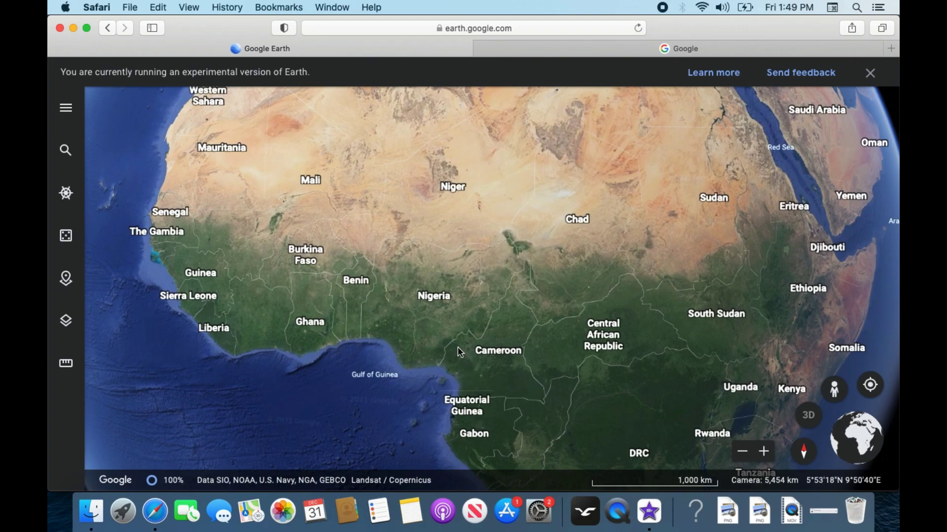
pyautogui.moveTo(458, 347); pyautogui.dragTo(478, 388)
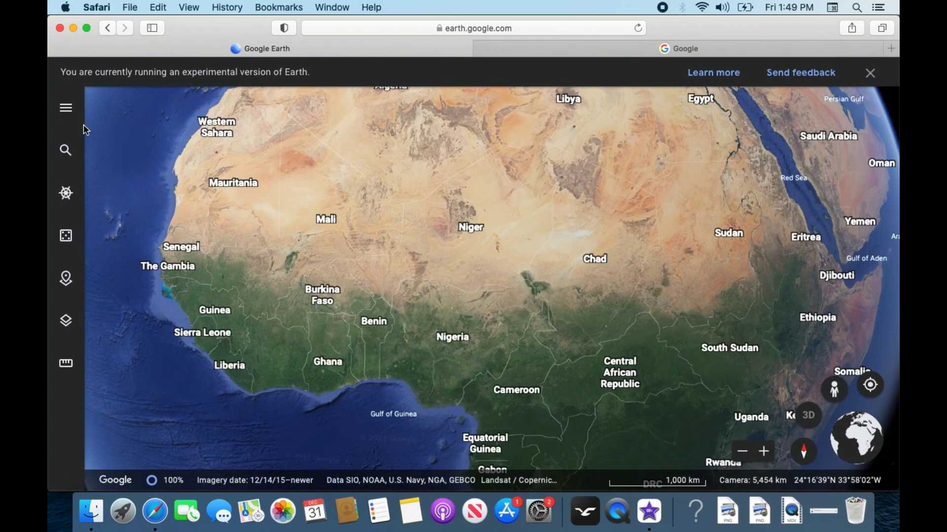
# Turn on the Gridlines option in Map Style settings, then close the panel.
pyautogui.click(66, 110)
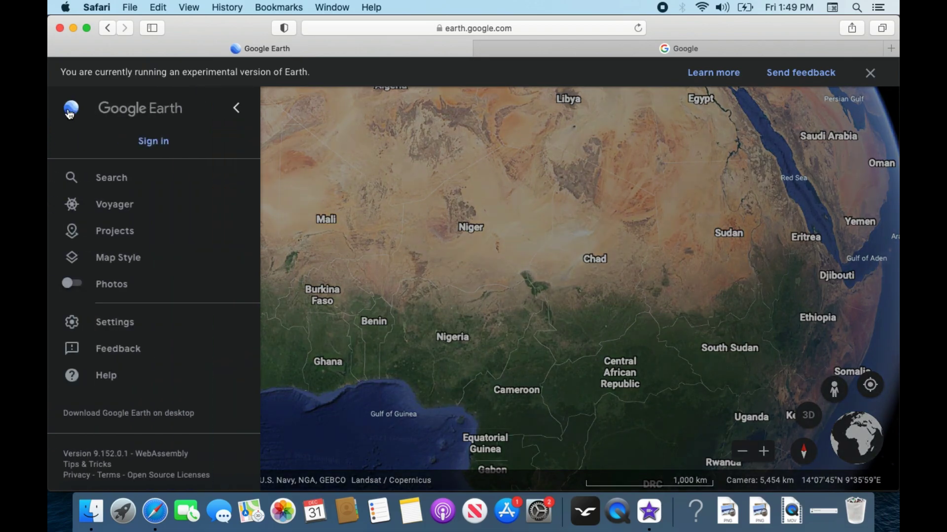
pyautogui.click(238, 111)
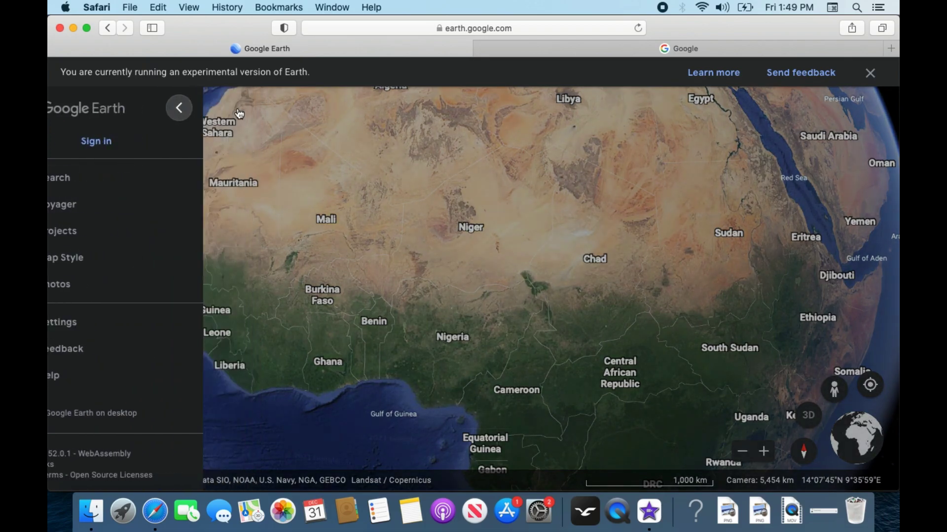
pyautogui.click(67, 111)
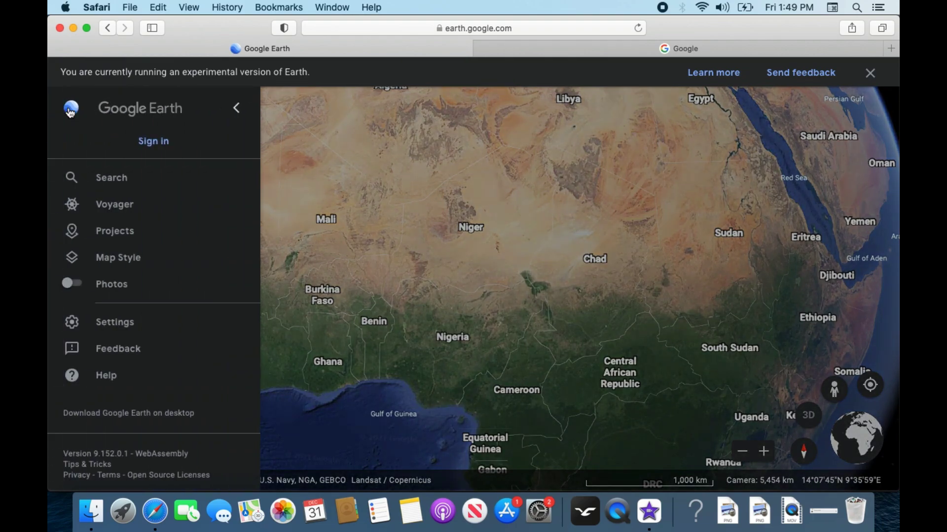
pyautogui.click(134, 265)
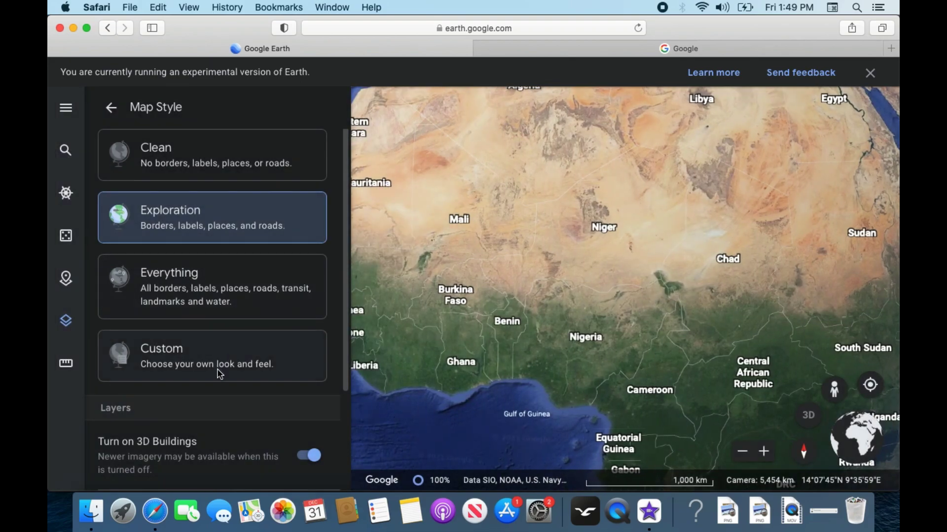
pyautogui.scroll(-4, 220, 374)
pyautogui.scroll(-1, 218, 374)
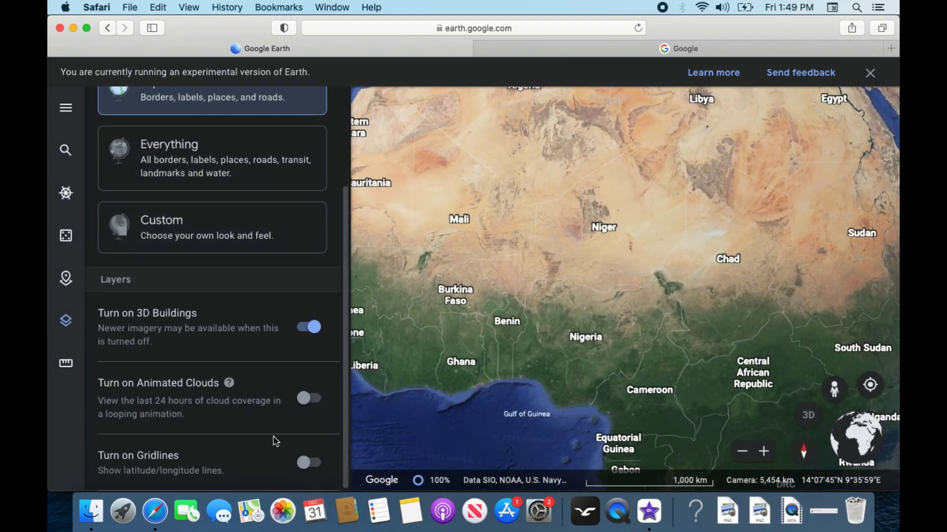
pyautogui.click(304, 465)
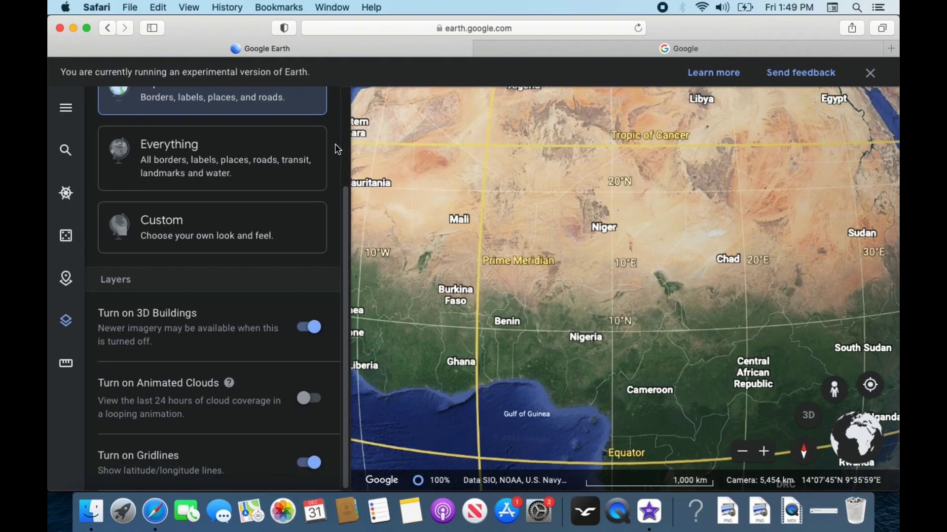
pyautogui.scroll(4, 326, 151)
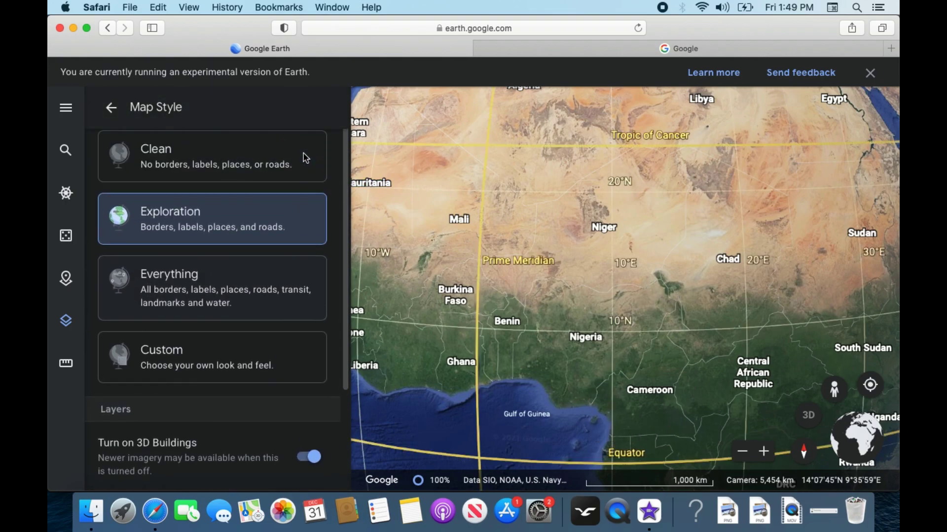
pyautogui.click(111, 107)
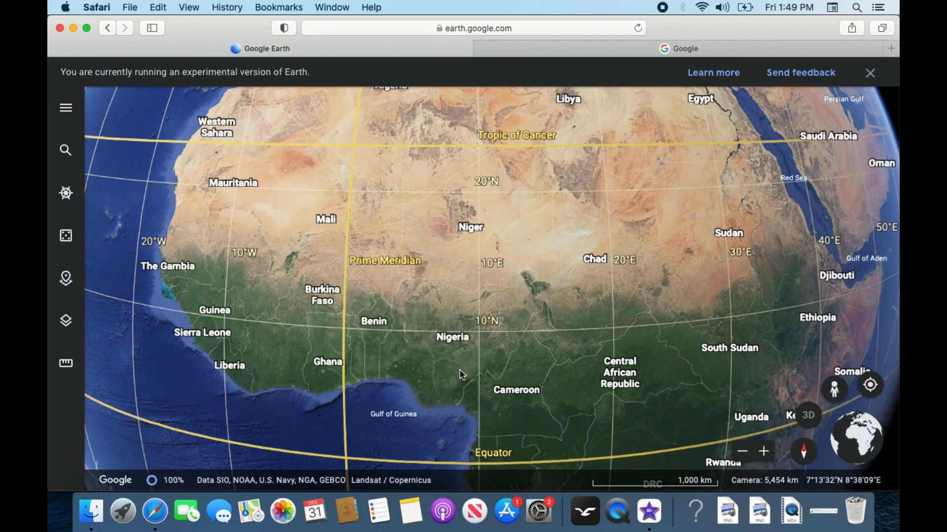
# Search for 'abuja' to fly to Abuja, Nigeria, then dismiss its info card.
pyautogui.click(65, 150)
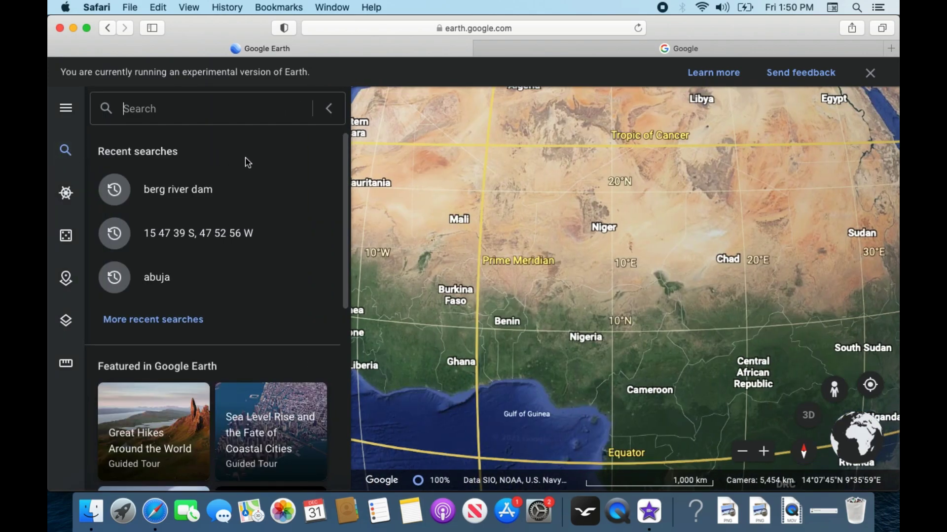
pyautogui.write('a')
pyautogui.write('buja')
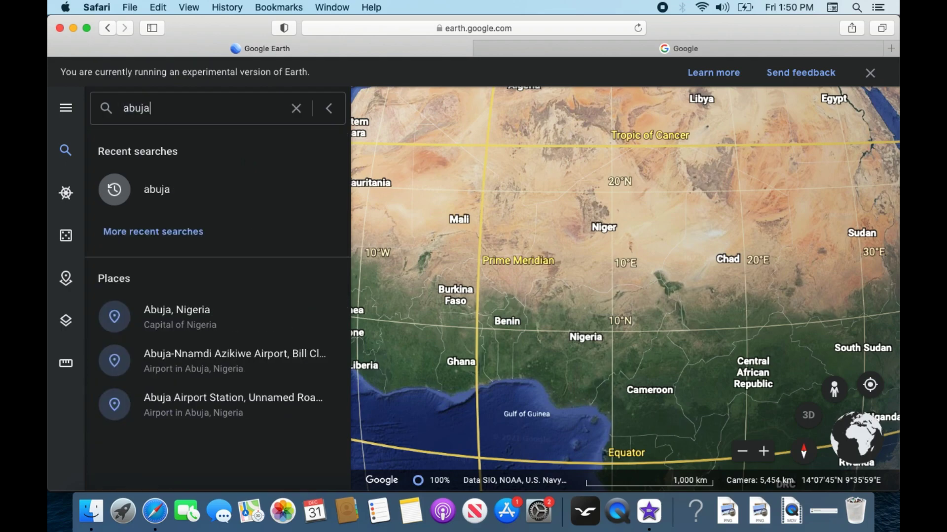
pyautogui.press('Return')
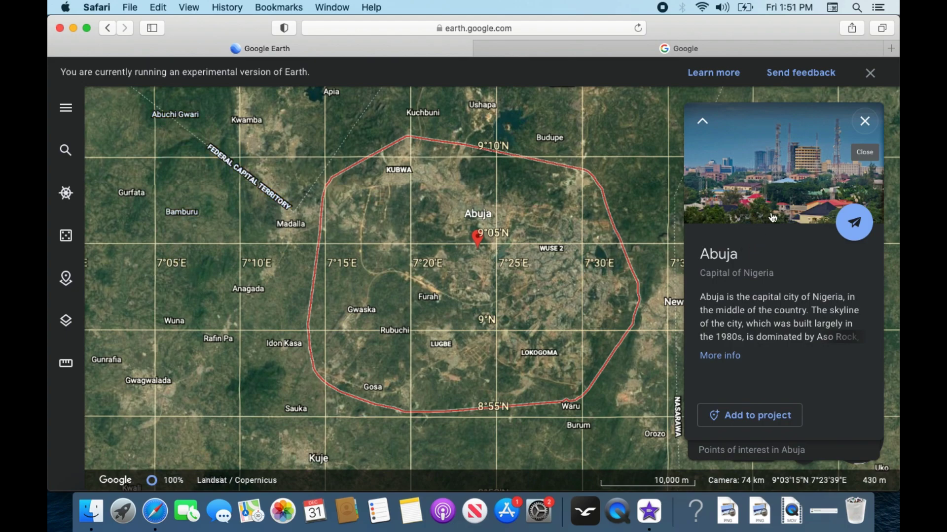
pyautogui.click(864, 120)
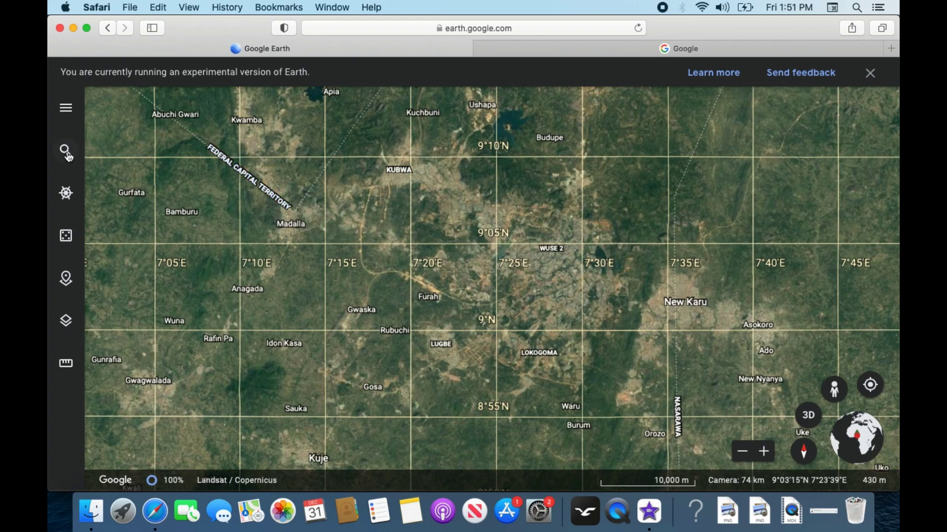
# In Google Search, strip the degree and minute symbols from the coordinate text.
pyautogui.moveTo(681, 49)
pyautogui.click(628, 49)
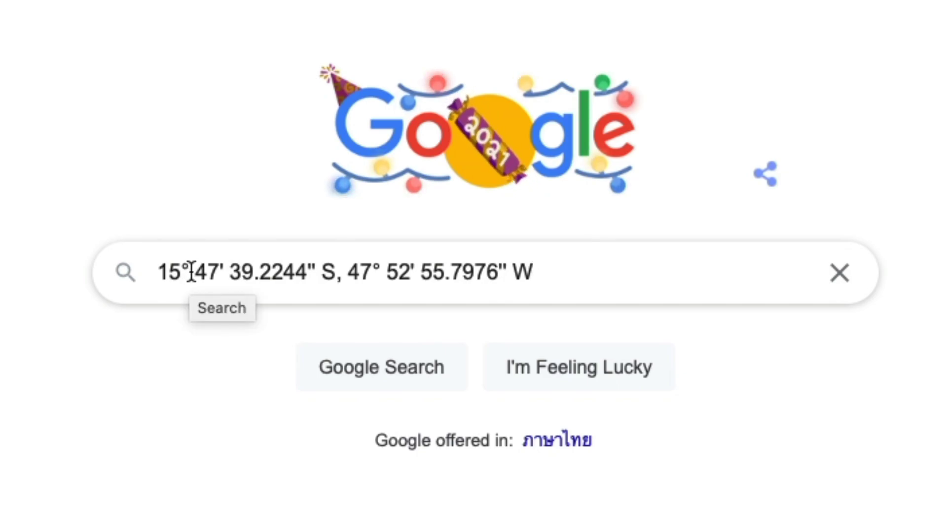
pyautogui.click(191, 272)
pyautogui.press('BackSpace')
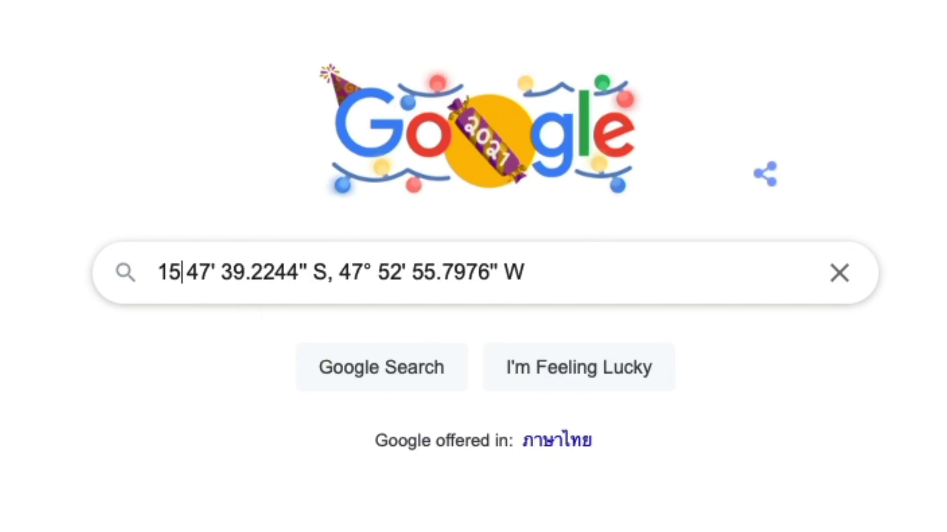
pyautogui.press('BackSpace')
pyautogui.press('BackSpace')
pyautogui.press('BackSpace')
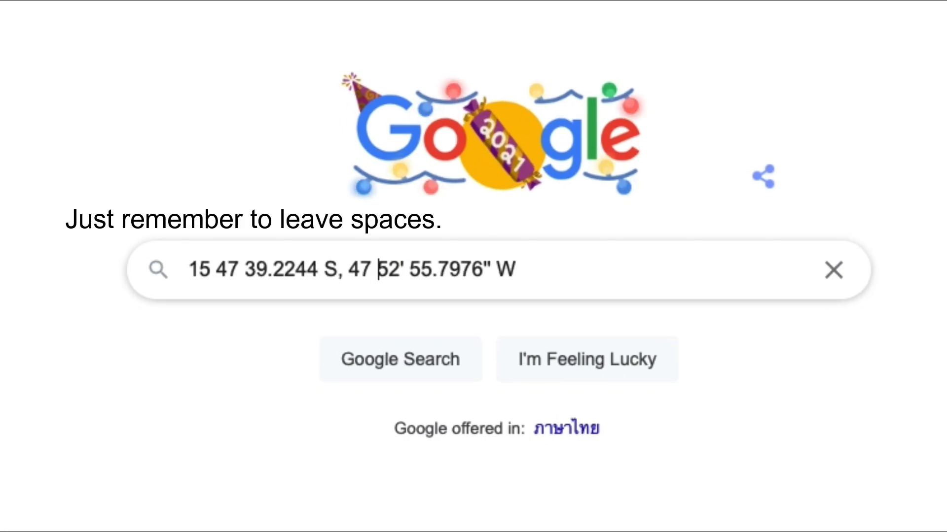
pyautogui.press('BackSpace')
pyautogui.press('BackSpace')
pyautogui.press('Right')
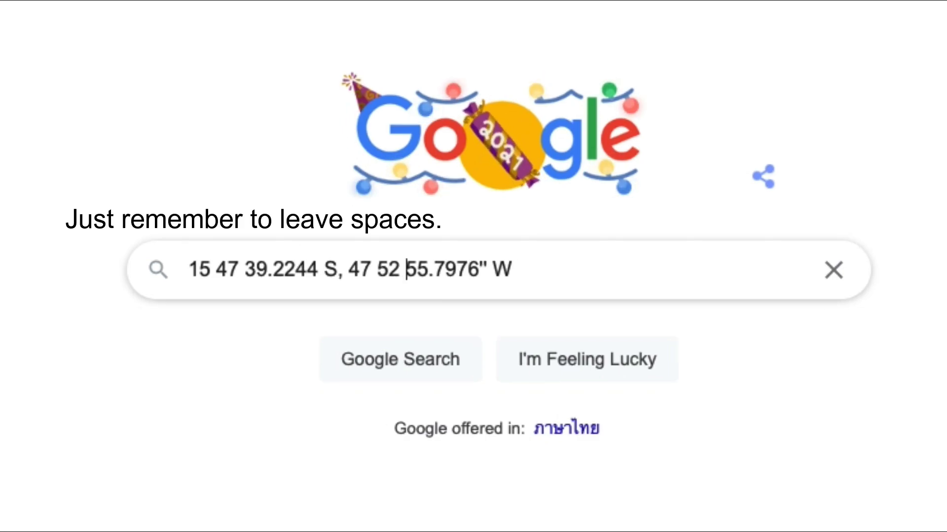
pyautogui.press('Right')
pyautogui.press('Right')
pyautogui.press('Right')
# Remove decimal seconds and quote marks, leaving '15 47 39 S, 47 52 56 W'.
pyautogui.press('BackSpace')
pyautogui.press('BackSpace')
pyautogui.press('BackSpace')
pyautogui.press('BackSpace')
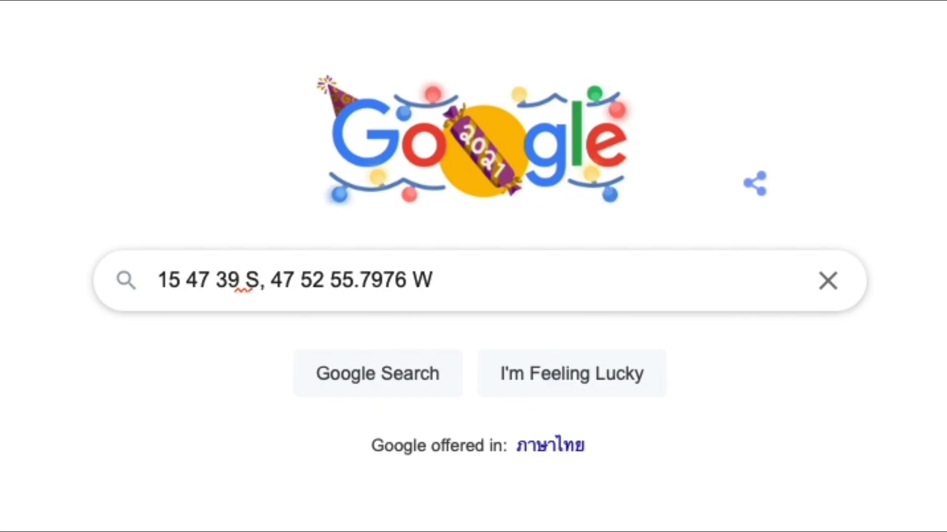
pyautogui.press('Right')
pyautogui.press('Right')
pyautogui.press('Right')
pyautogui.press('BackSpace')
pyautogui.write('6')
pyautogui.press('Right')
pyautogui.press('Delete')
pyautogui.press('Delete')
pyautogui.press('Delete')
pyautogui.press('BackSpace')
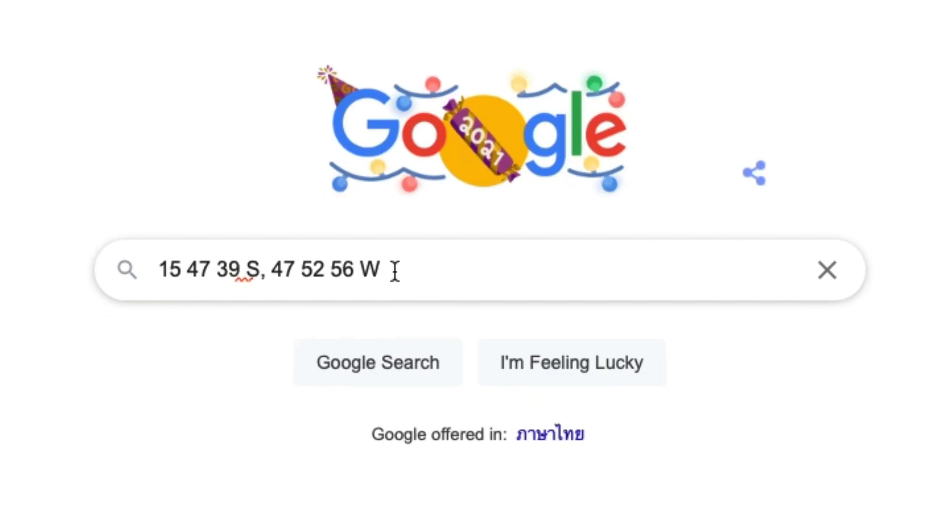
pyautogui.press('Right')
# Select all of the trimmed coordinates and copy them.
pyautogui.hotkey('ctrl', 'a')
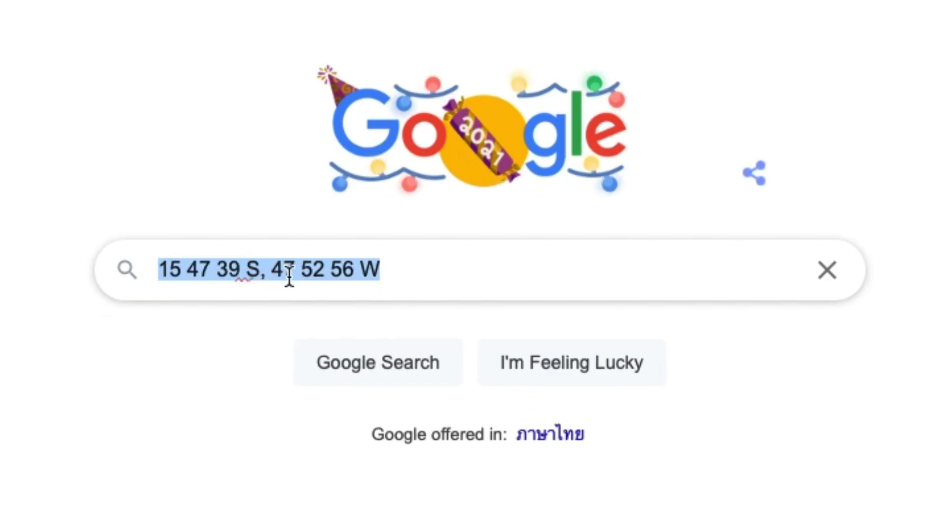
pyautogui.rightClick(287, 275)
pyautogui.click(342, 380)
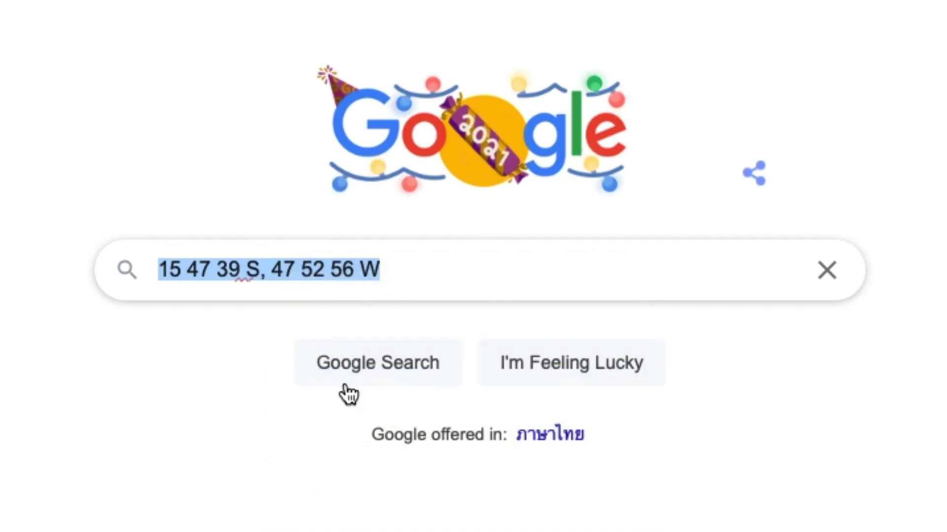
# Paste the copied coordinates into Google Earth's cleared search and fly to that Brasília point.
pyautogui.click(291, 49)
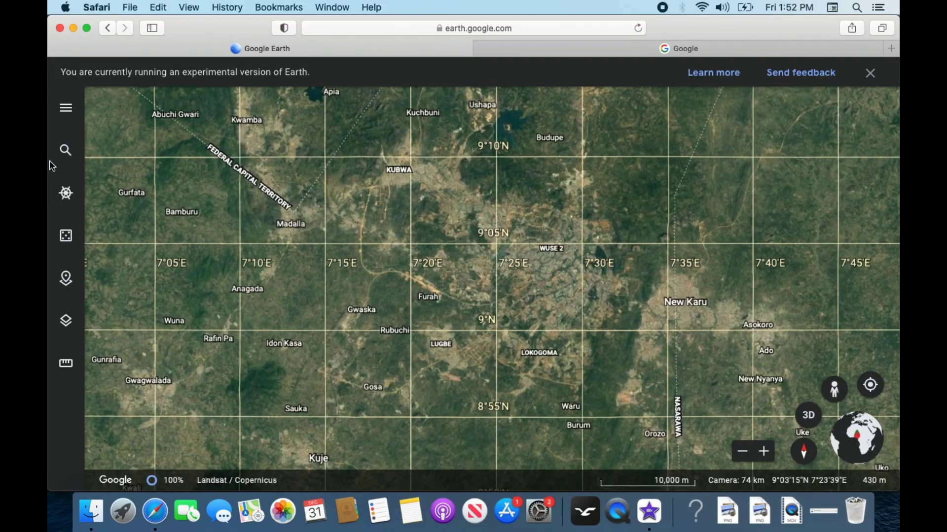
pyautogui.click(65, 153)
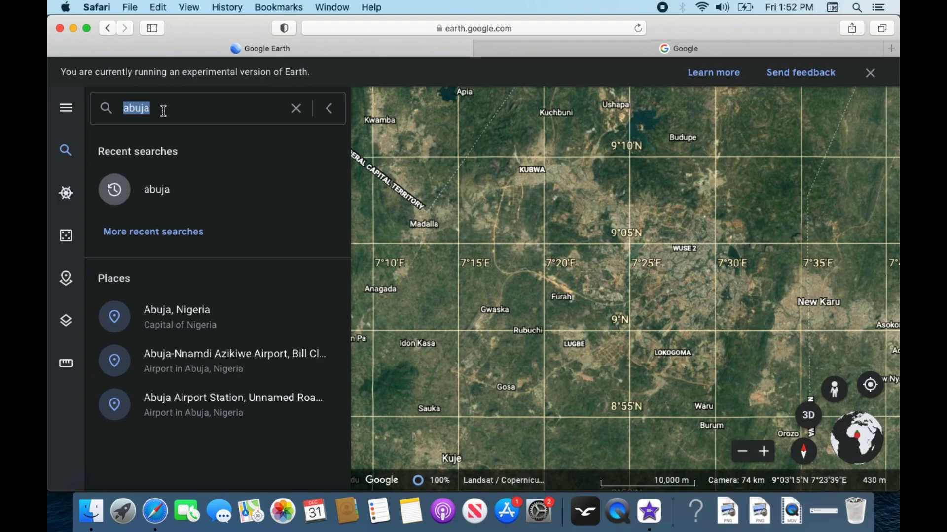
pyautogui.click(295, 108)
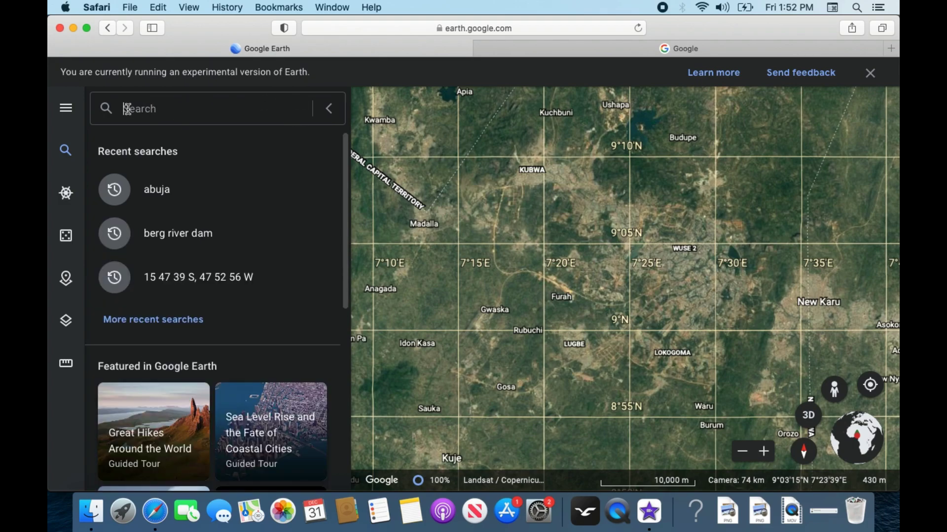
pyautogui.rightClick(127, 109)
pyautogui.click(153, 140)
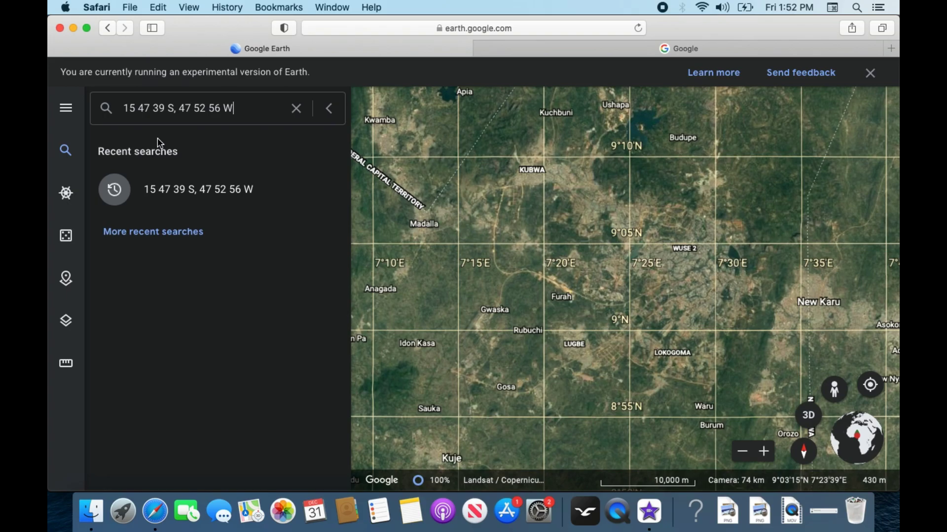
pyautogui.press('Return')
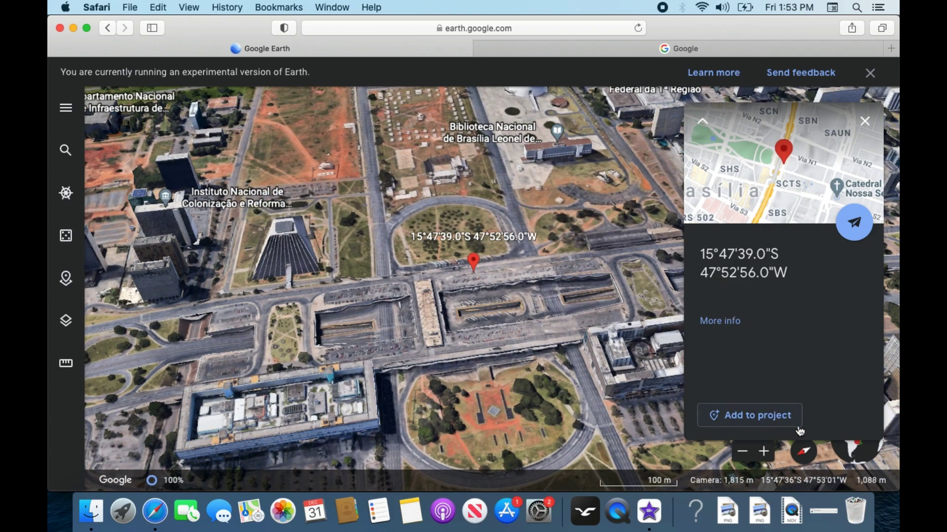
# Reset the view orientation and apply the Everything map style around the pin.
pyautogui.click(805, 453)
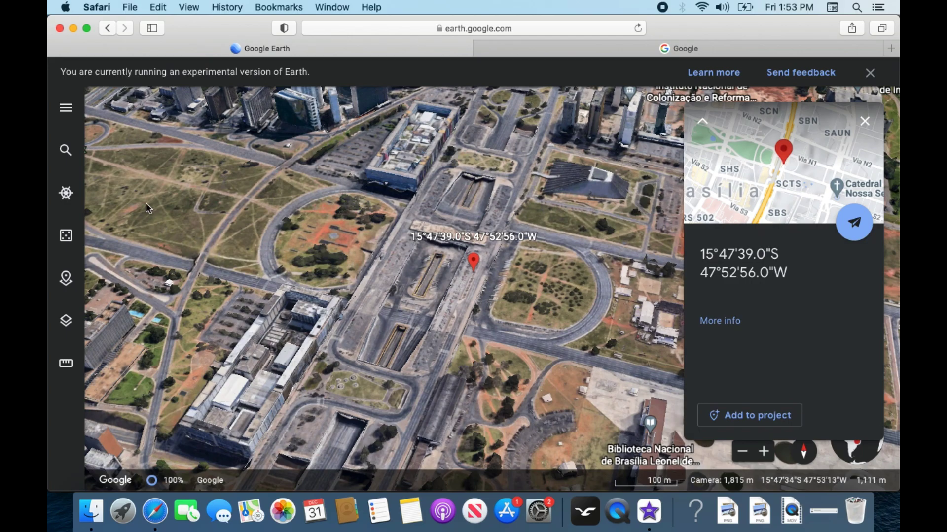
pyautogui.click(68, 323)
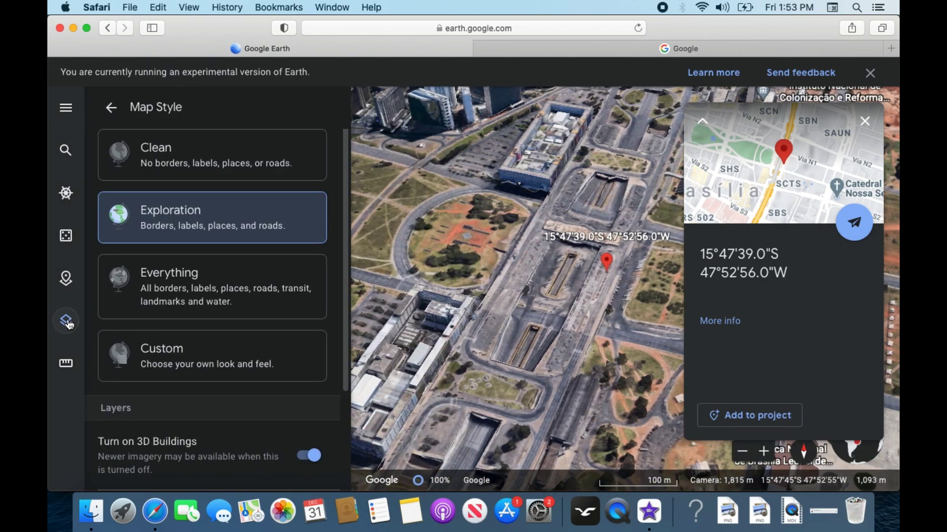
pyautogui.click(188, 285)
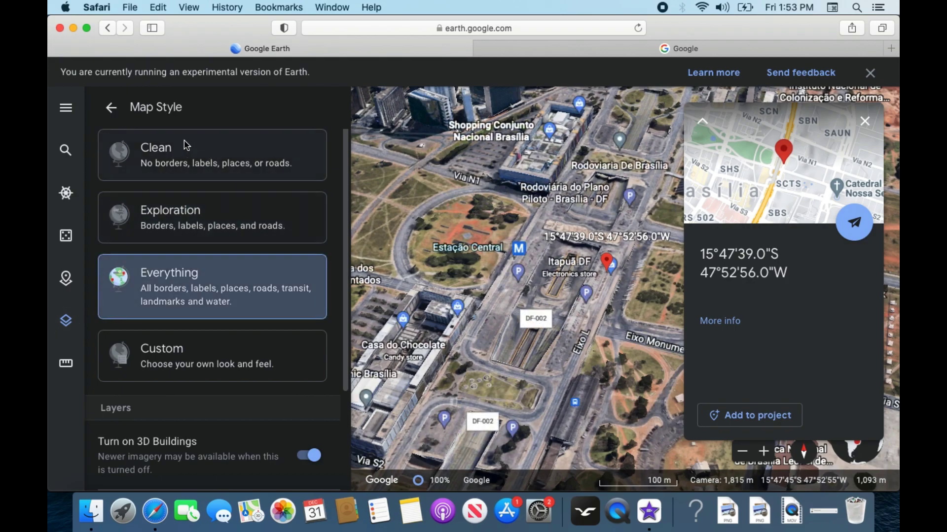
pyautogui.click(113, 108)
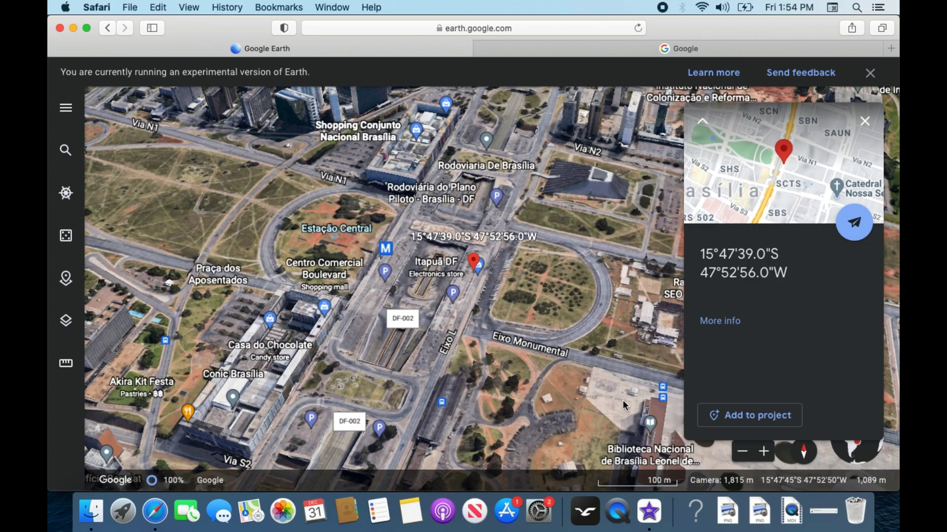
# Zoom out six times to the full globe and rotate it slightly, keeping the Brasília pin visible.
pyautogui.click(744, 453)
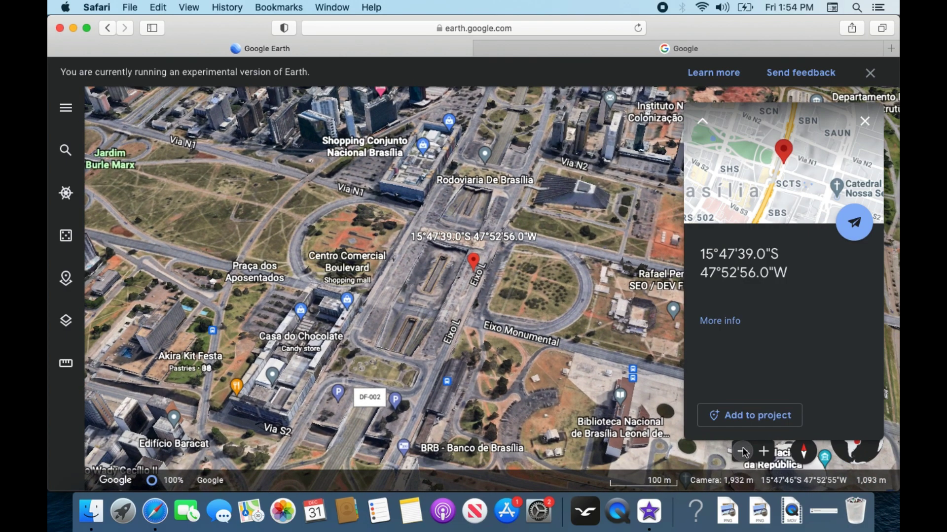
pyautogui.click(743, 453)
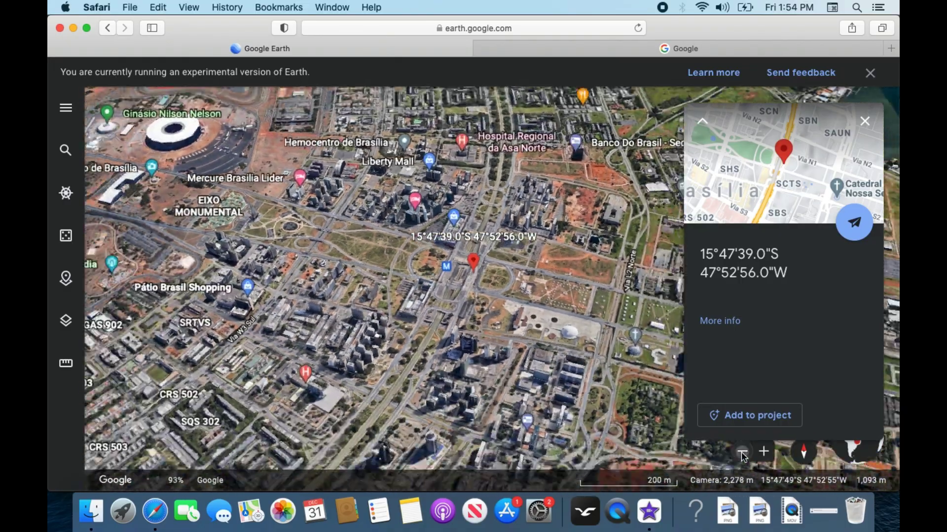
pyautogui.click(743, 453)
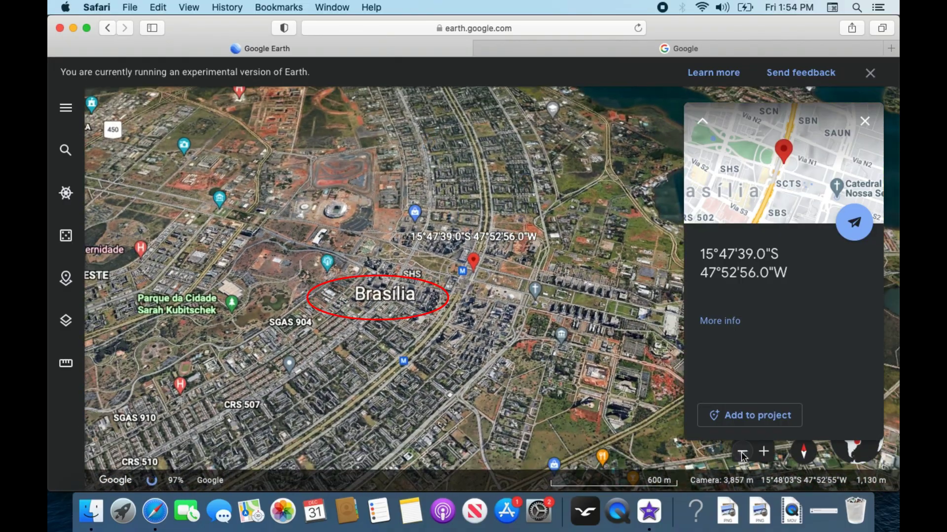
pyautogui.click(744, 452)
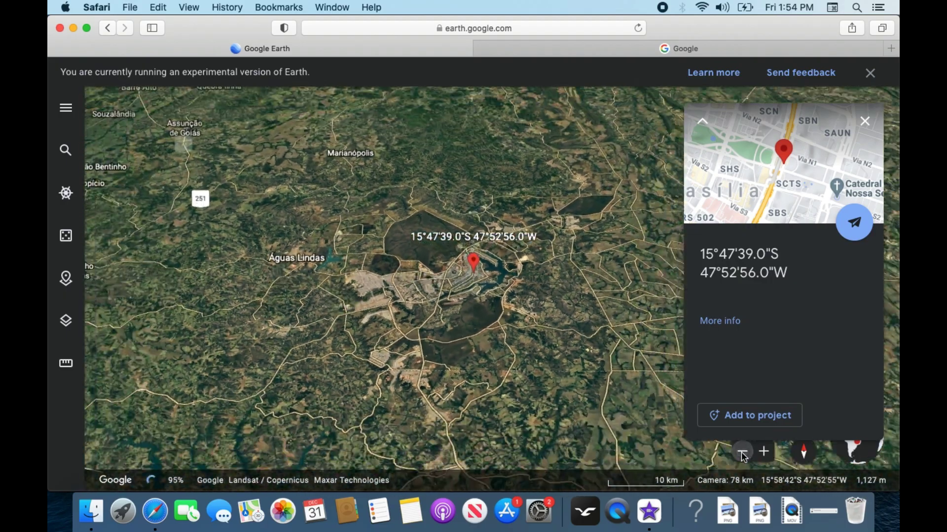
pyautogui.click(744, 453)
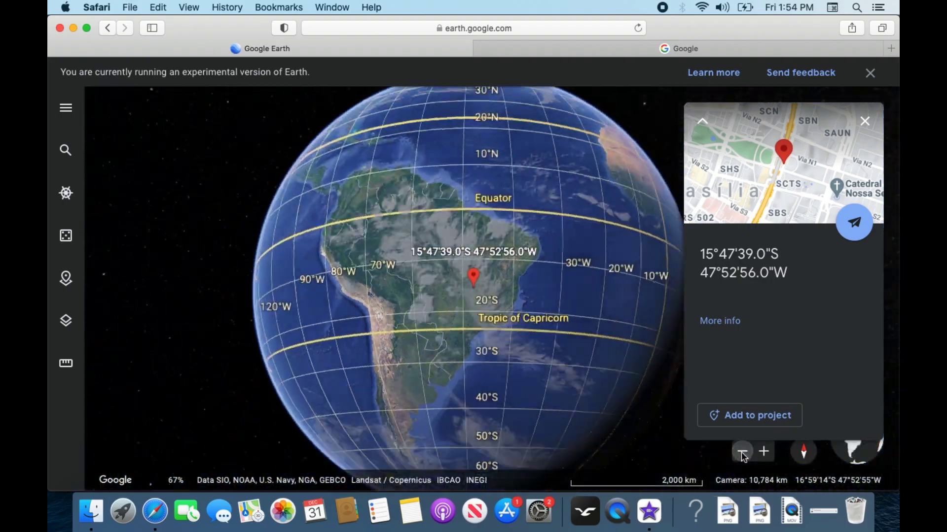
pyautogui.click(741, 455)
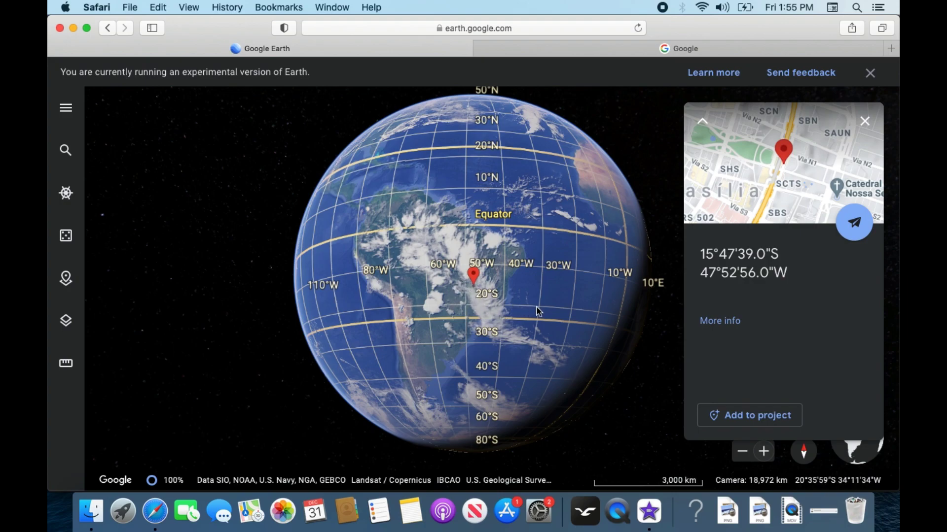
pyautogui.moveTo(561, 303)
pyautogui.mouseDown()
pyautogui.moveTo(490, 290)
pyautogui.moveTo(548, 315)
pyautogui.mouseUp()
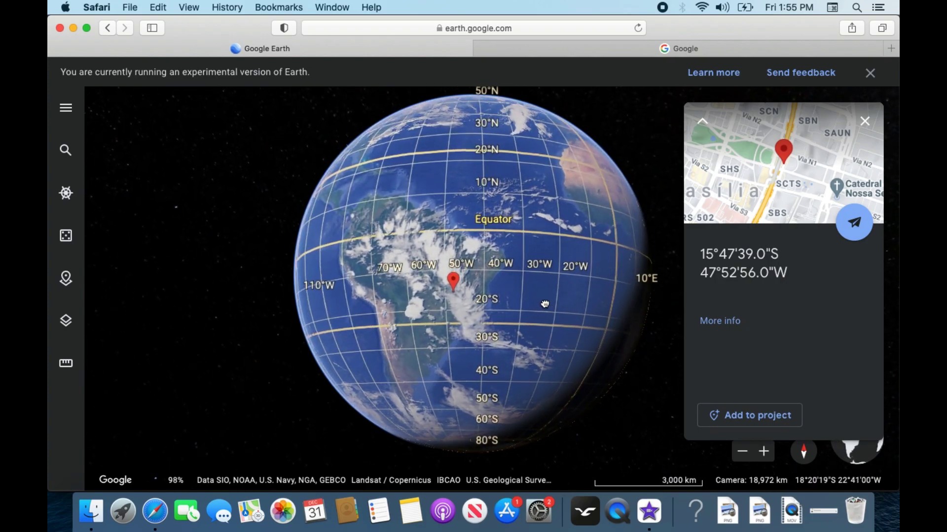